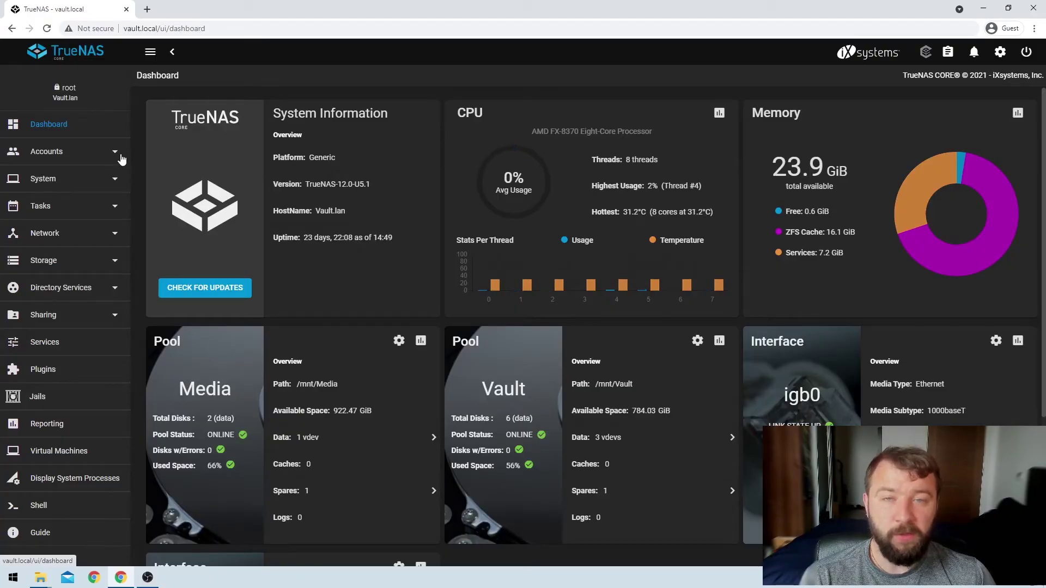
Expand the Sharing section in the sidebar to list the AFP, iSCSI, NFS, WebDAV and SMB share types
click(115, 319)
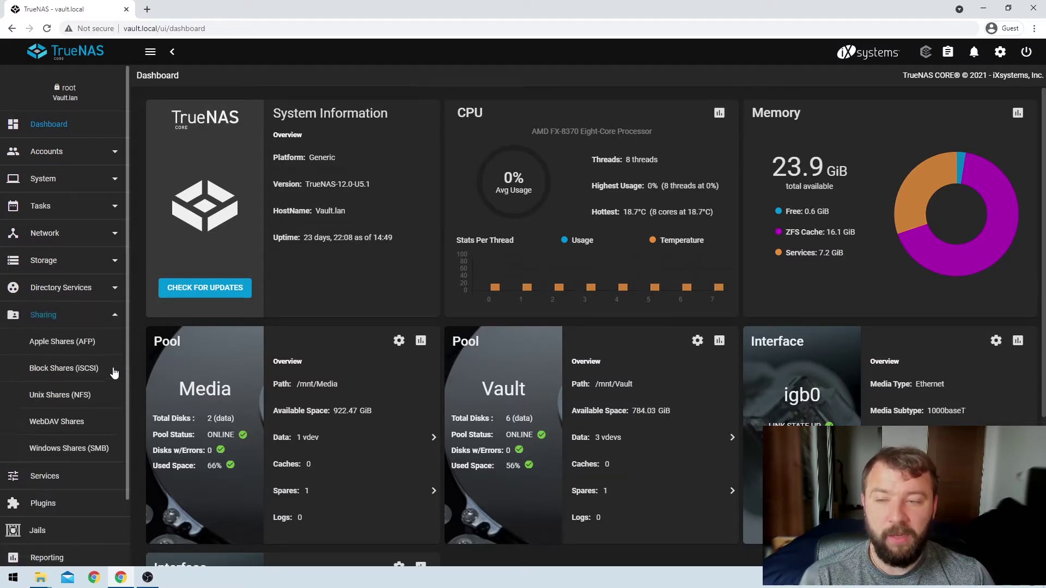
Go to Windows Shares (SMB), start a new share, and expand /mnt in the path tree
click(94, 450)
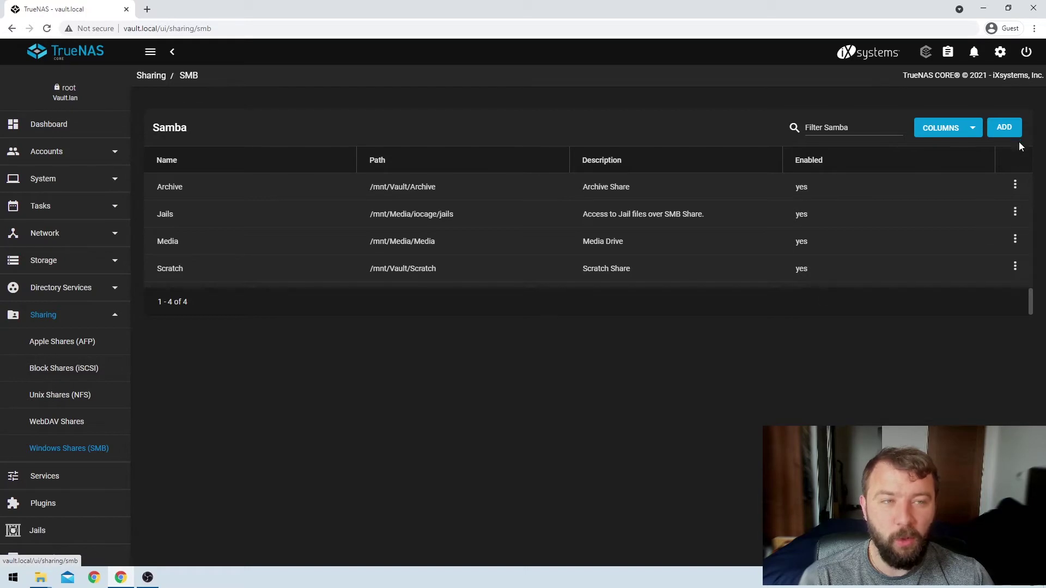
click(1004, 128)
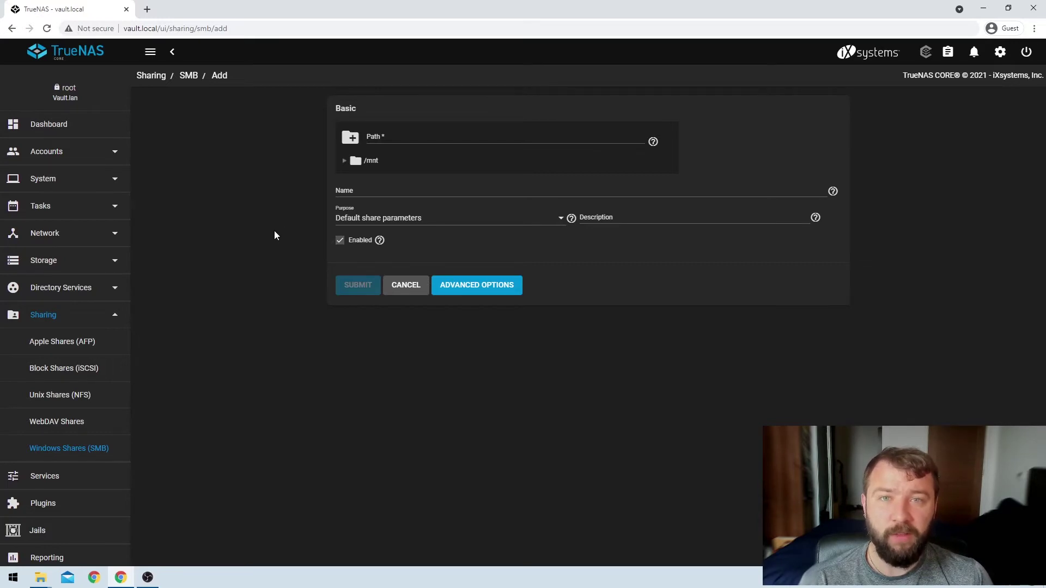
click(343, 161)
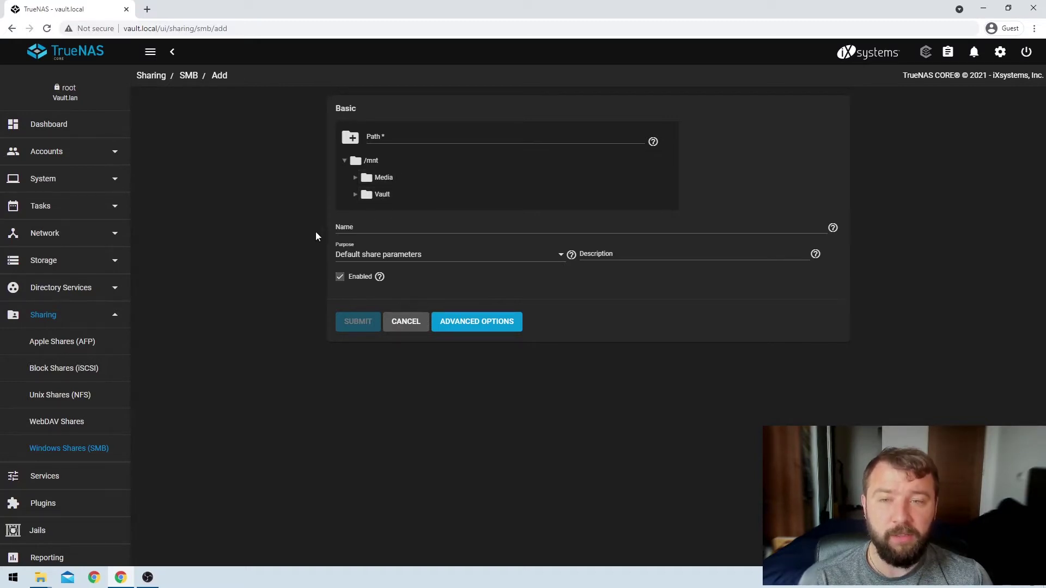
Point the share path at /mnt/Vault/Shareable Dataset so the name becomes Shareable Dataset
click(355, 195)
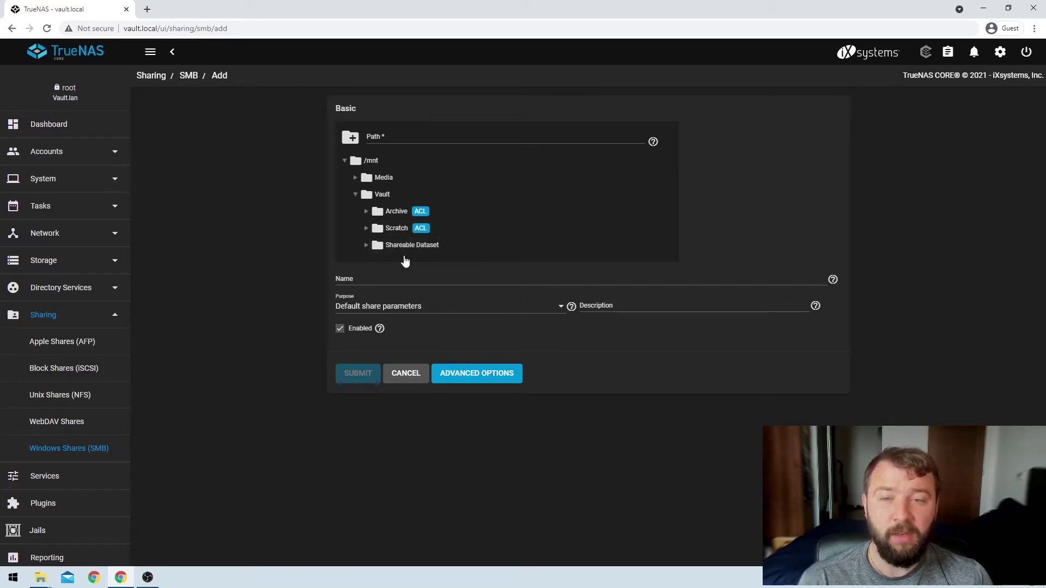
click(414, 246)
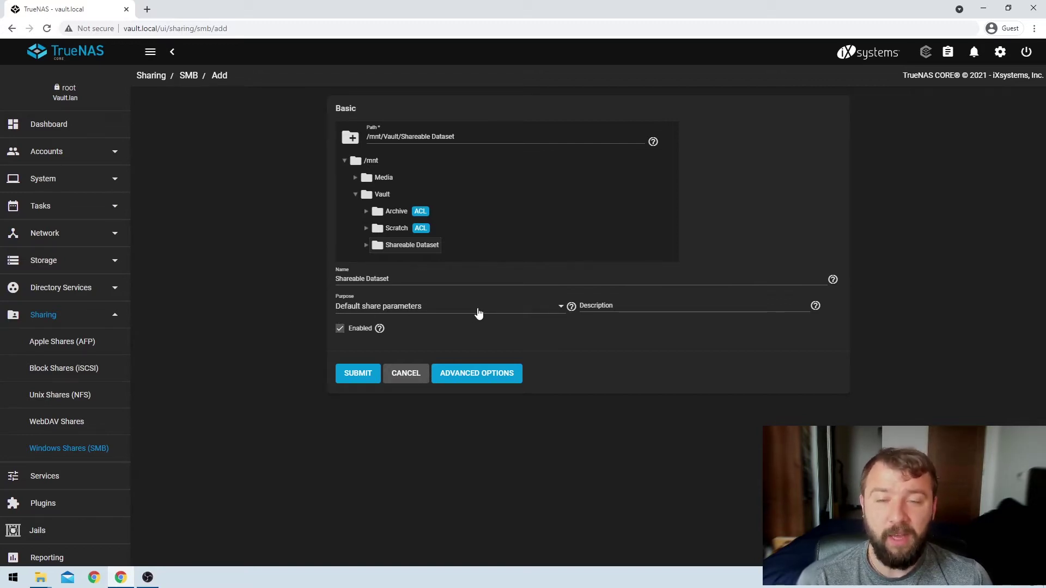
click(500, 310)
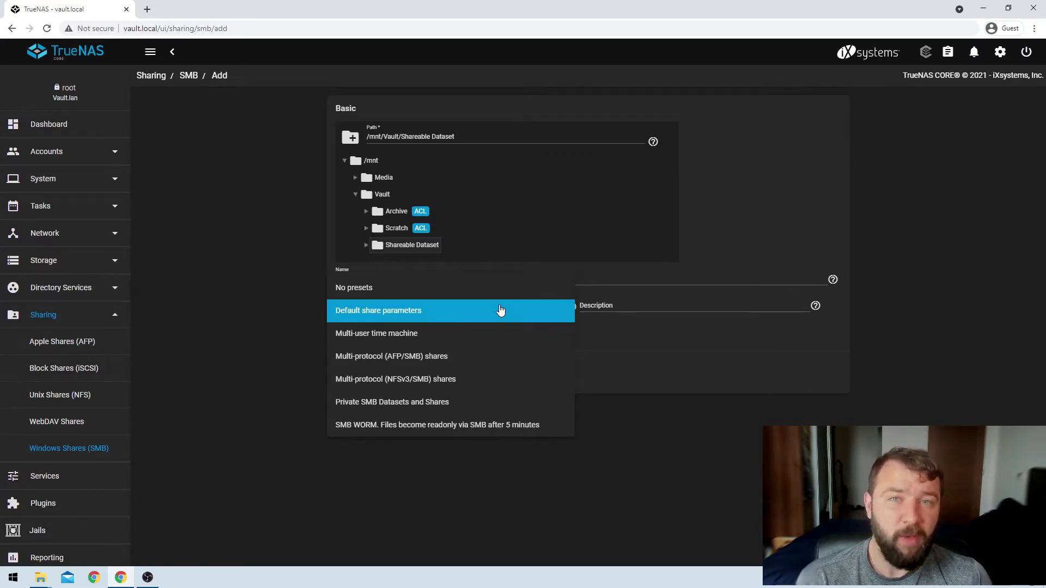
Keep Default share parameters as the Purpose and reveal the advanced share settings
click(643, 430)
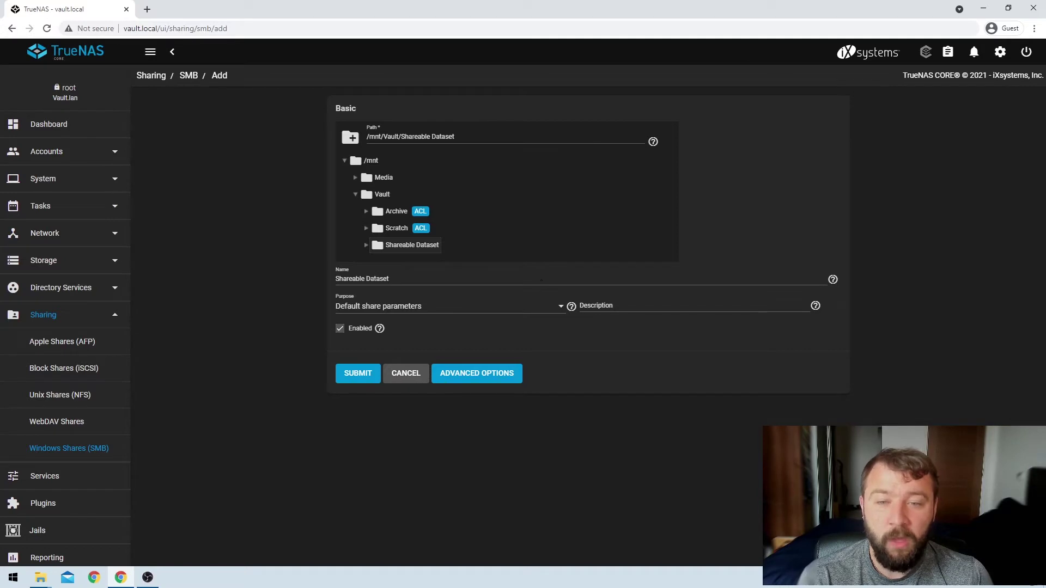
click(501, 375)
Return to basic options, submit the Shareable Dataset share, and choose to configure its ACL now
scroll(591, 339, down, 2)
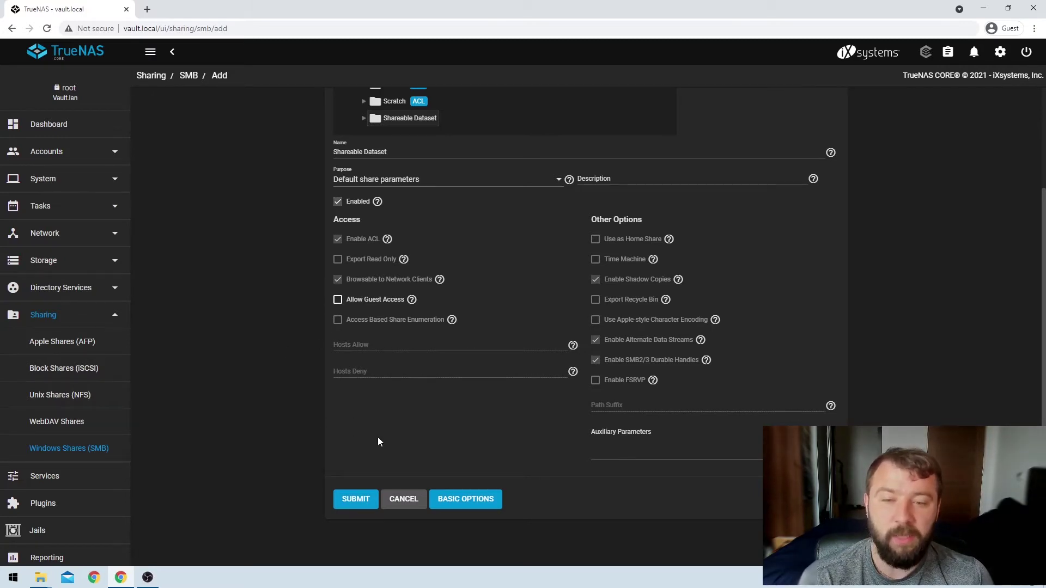
click(482, 505)
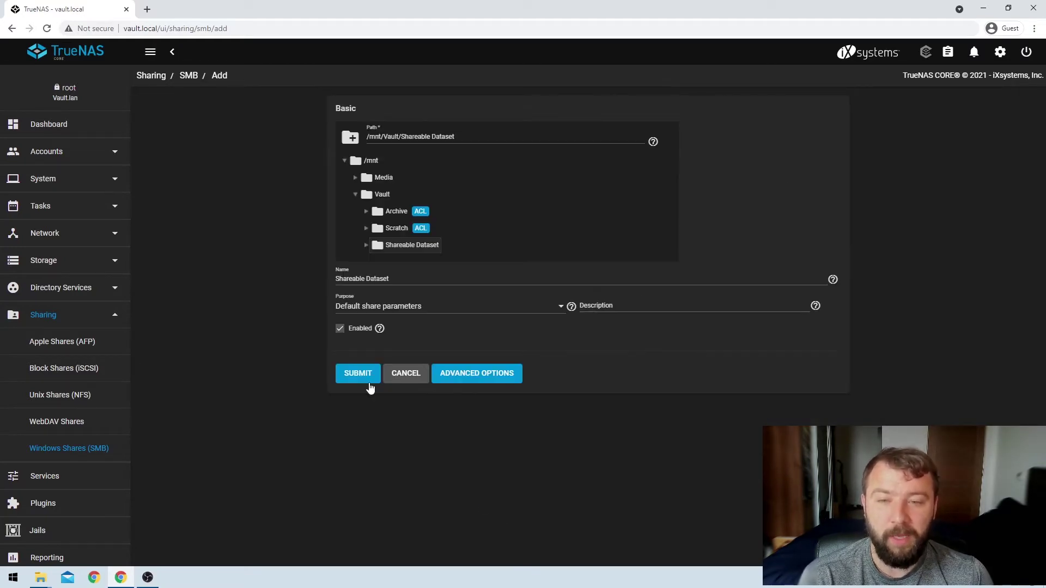
click(368, 384)
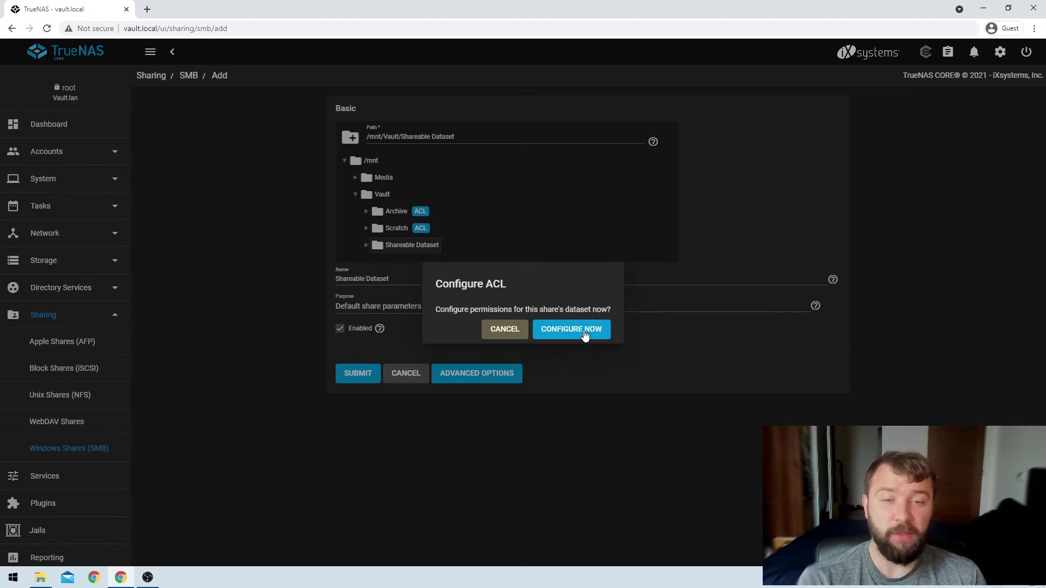
click(585, 333)
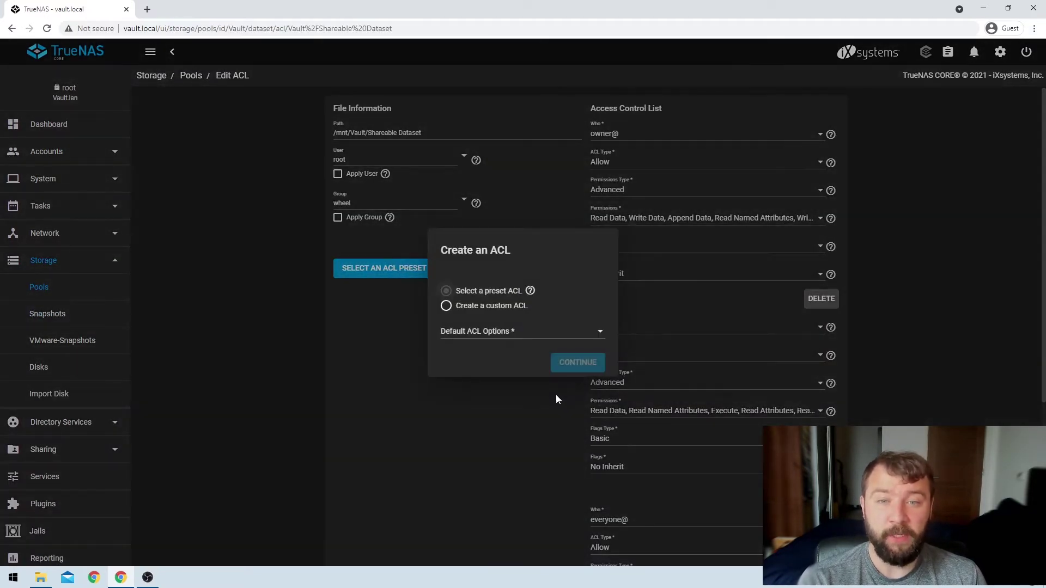
Choose to create a custom ACL for the dataset and continue into the ACL editor
click(498, 327)
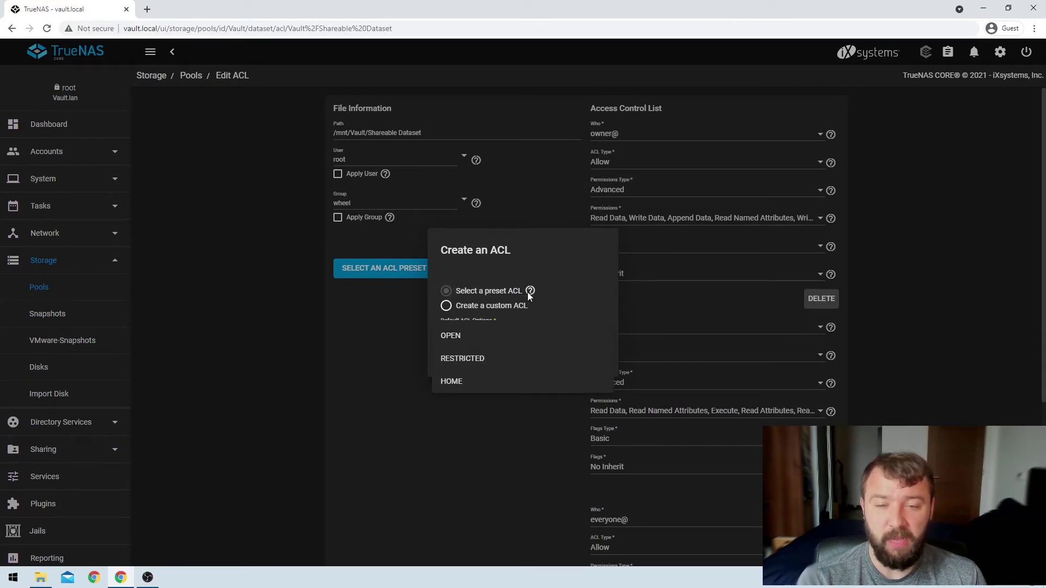
click(546, 282)
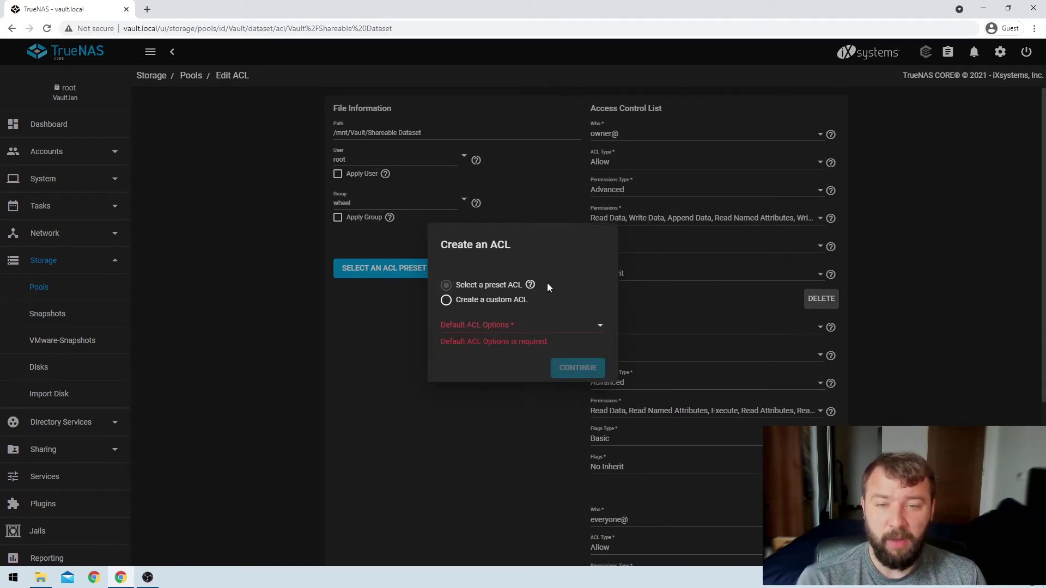
click(493, 302)
click(575, 346)
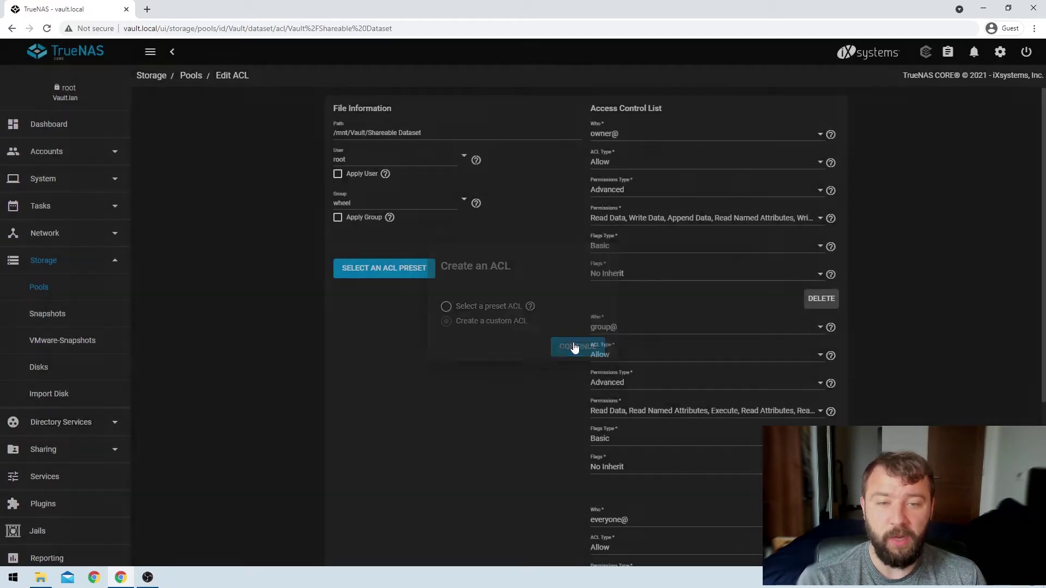
Review the owner@, group@ and everyone@ entries and add a fourth ACL item
scroll(531, 338, down, 3)
scroll(531, 335, down, 2)
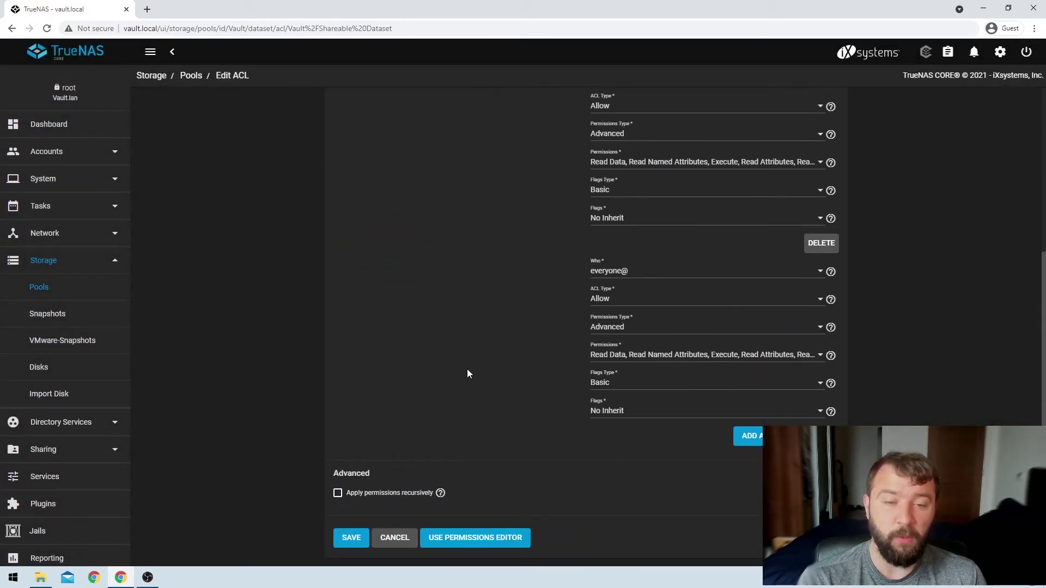
scroll(480, 372, up, 5)
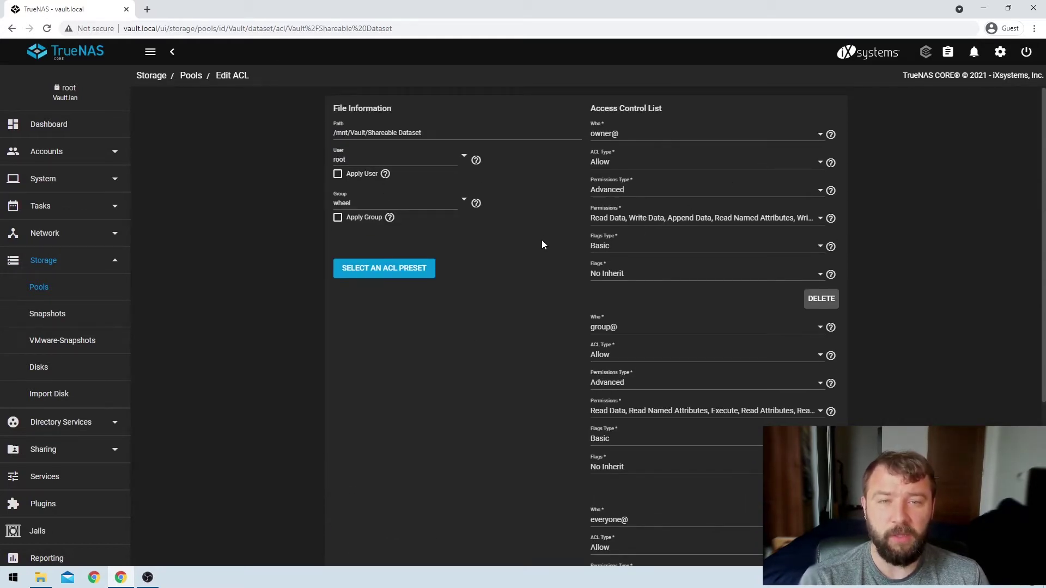
scroll(538, 244, down, 5)
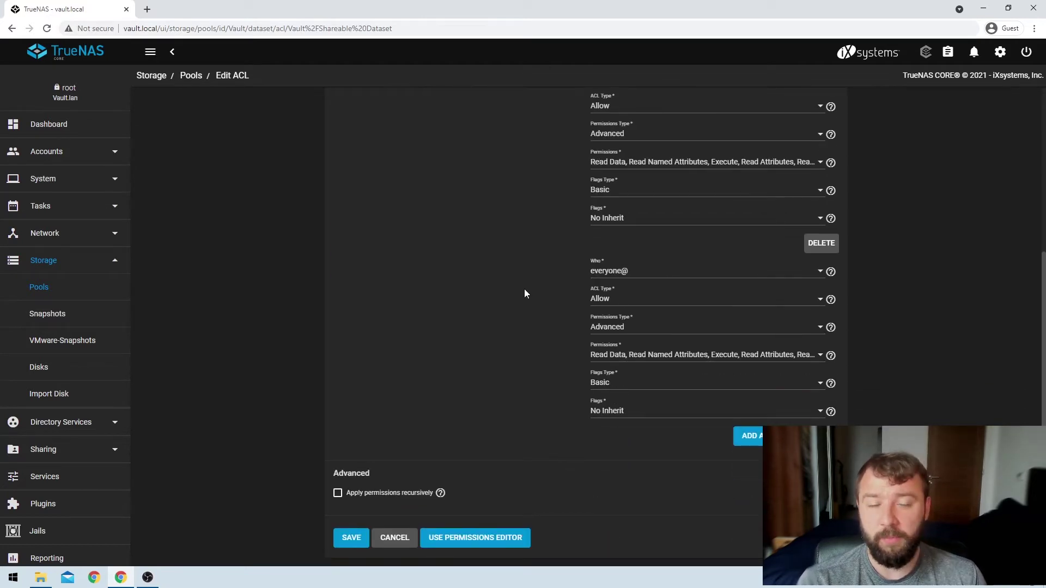
click(747, 436)
Set the new ACL entry's Who to User and bring up the list of users
scroll(468, 354, down, 4)
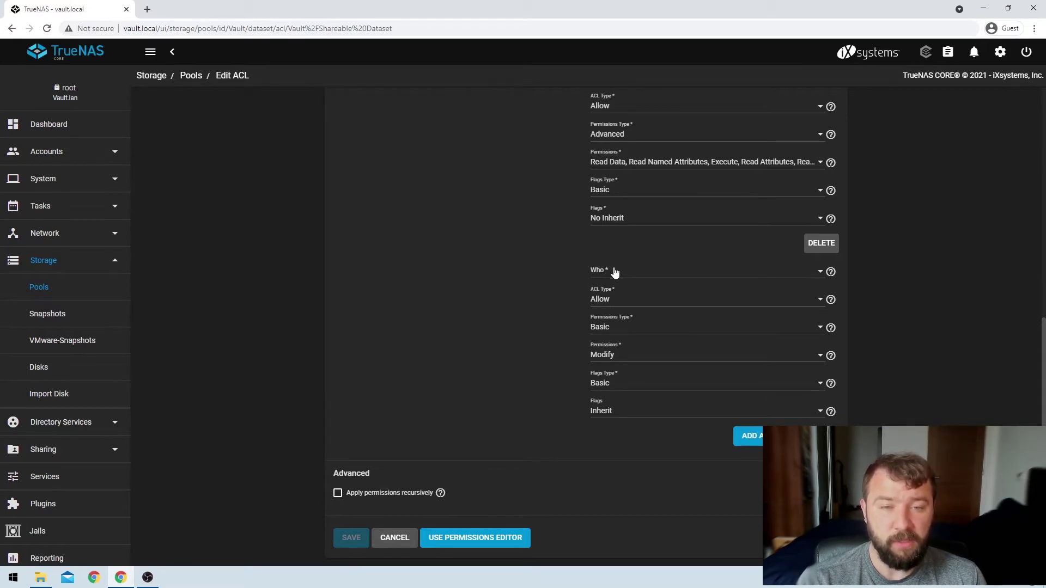
click(640, 272)
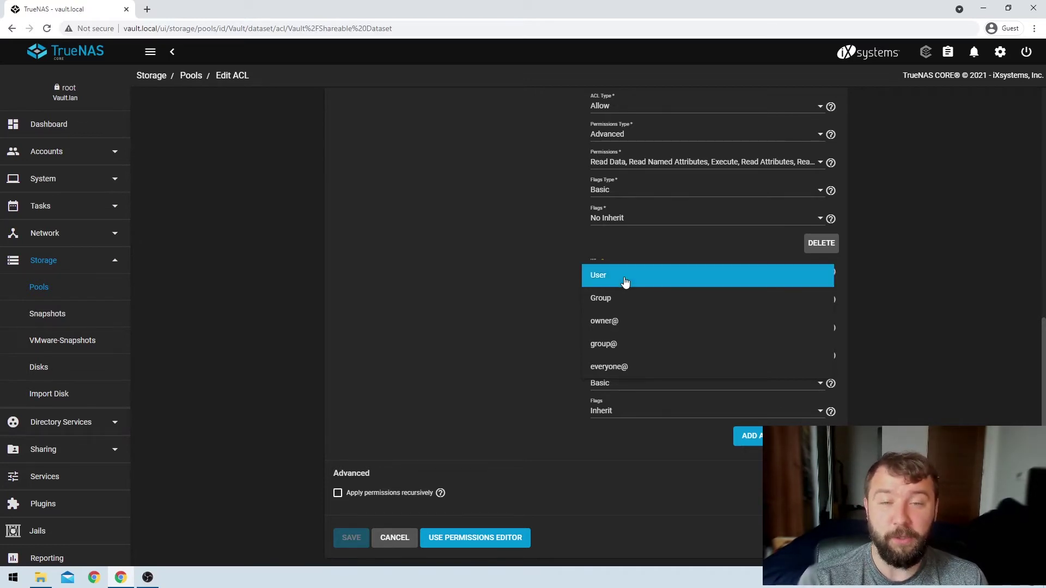
click(625, 281)
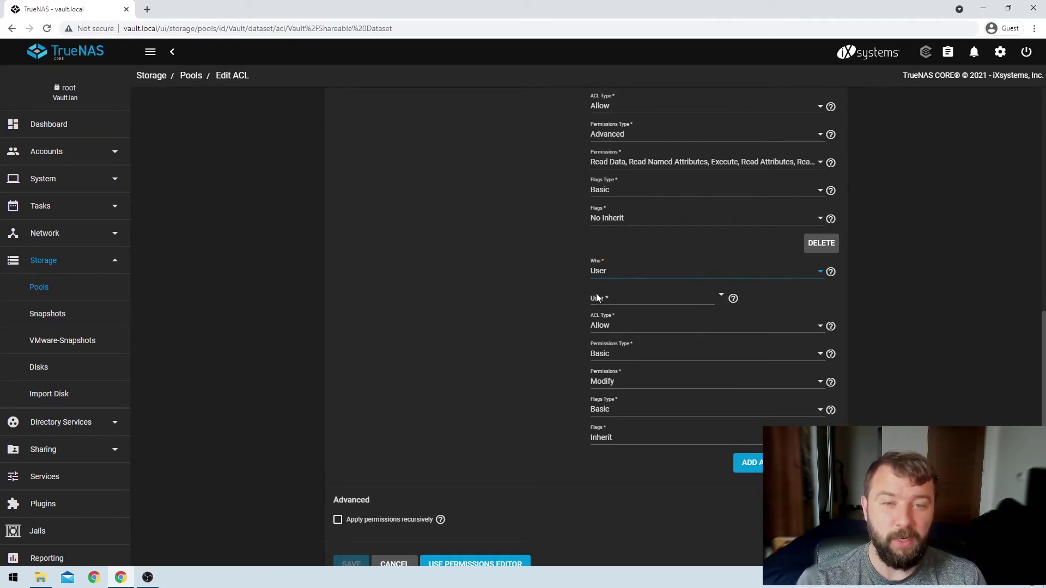
click(720, 294)
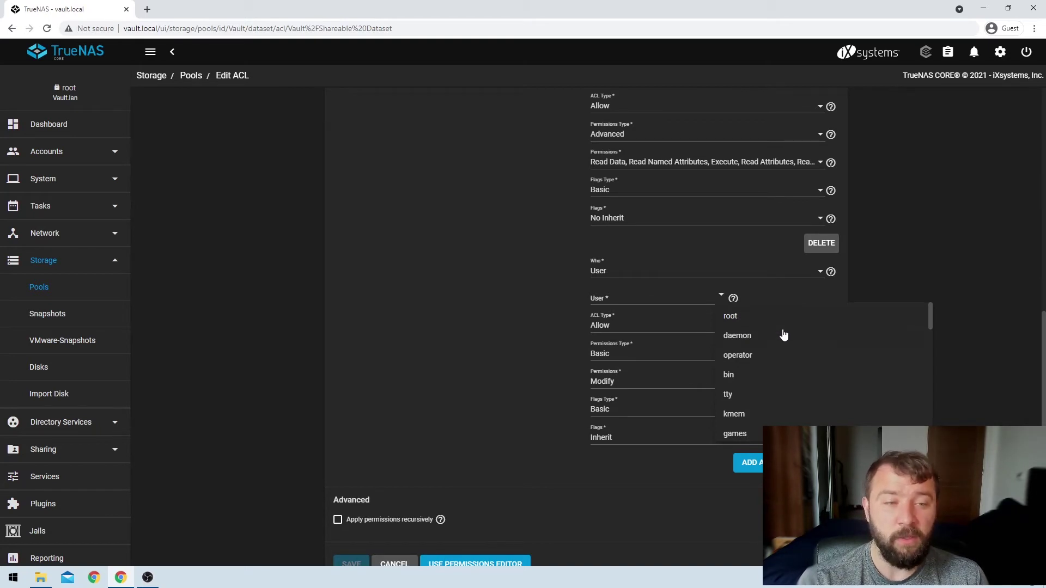
Assign the ACL entry to the intended user, save the dataset's ACL, and switch to File Explorer
scroll(830, 344, down, 10)
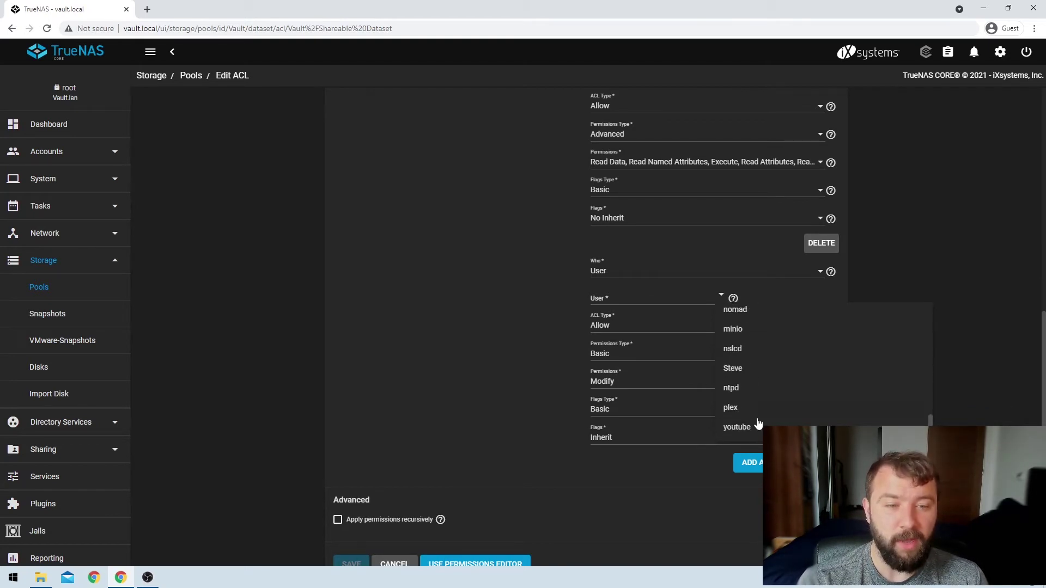
click(747, 428)
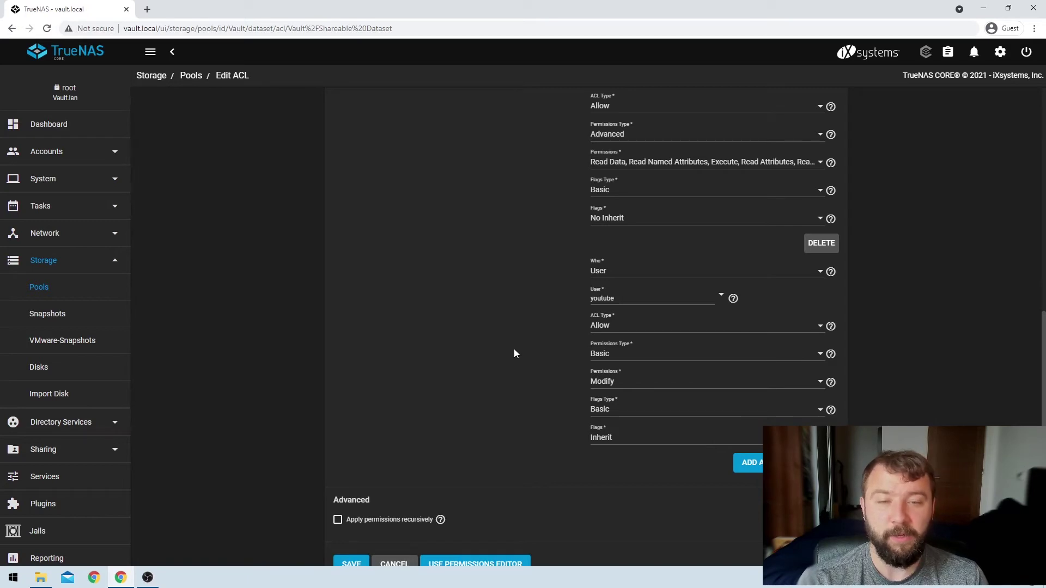
scroll(503, 343, down, 1)
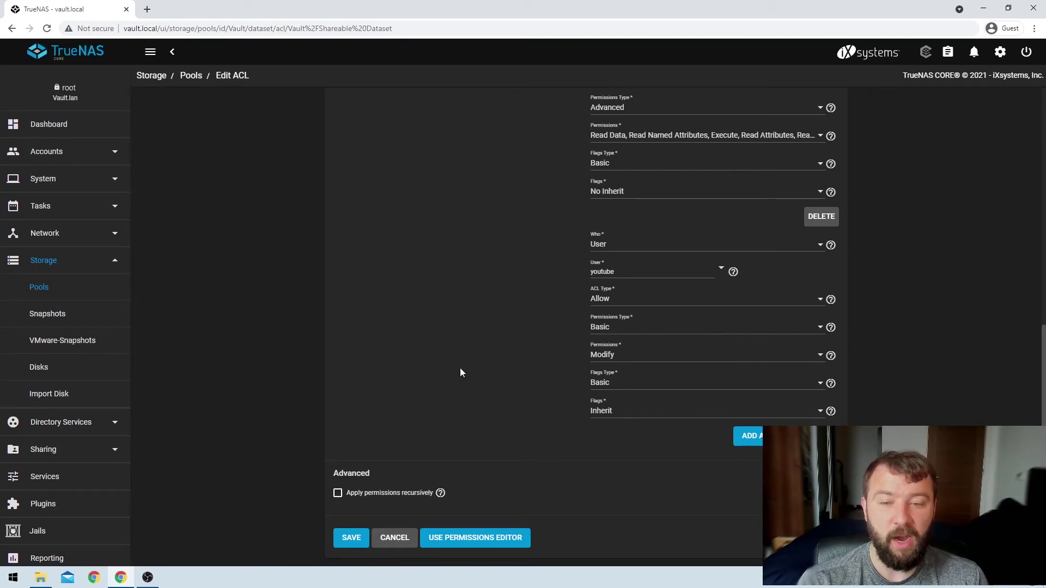
click(350, 538)
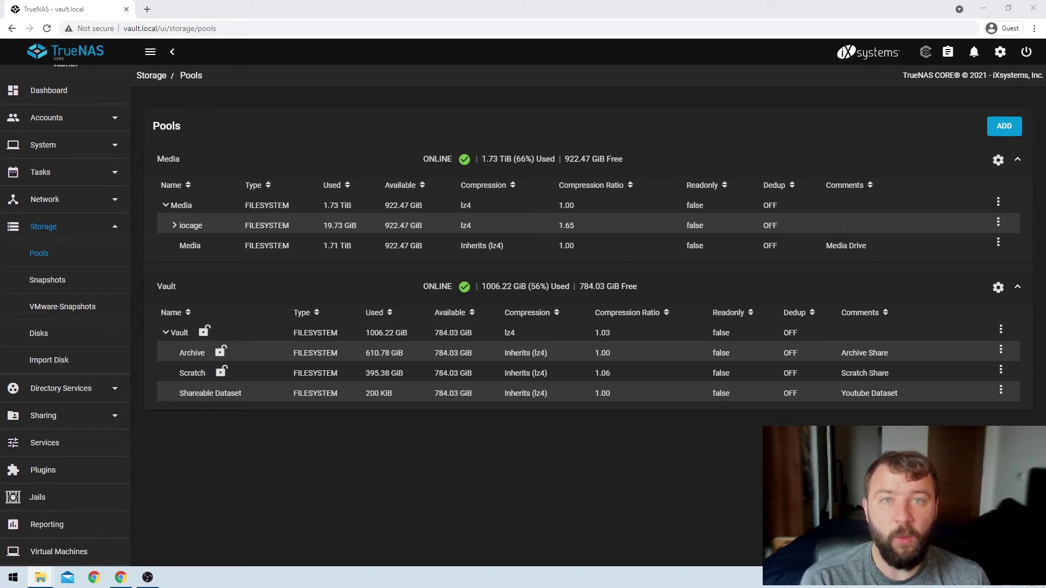
key(alt+Tab)
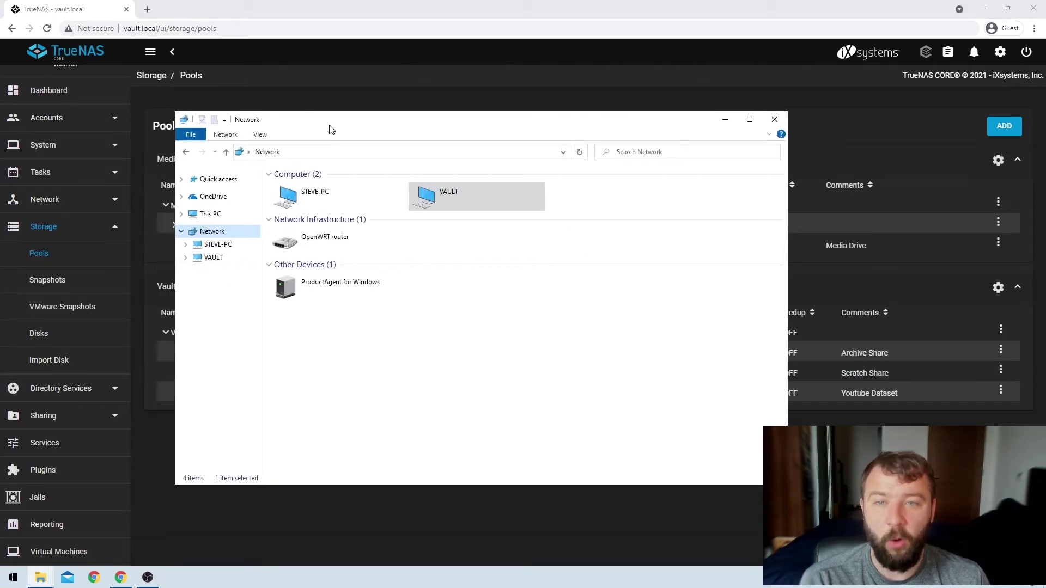
Maximize the Network window, open VAULT, and bring up the actions for Shareable Dataset
double_click(419, 126)
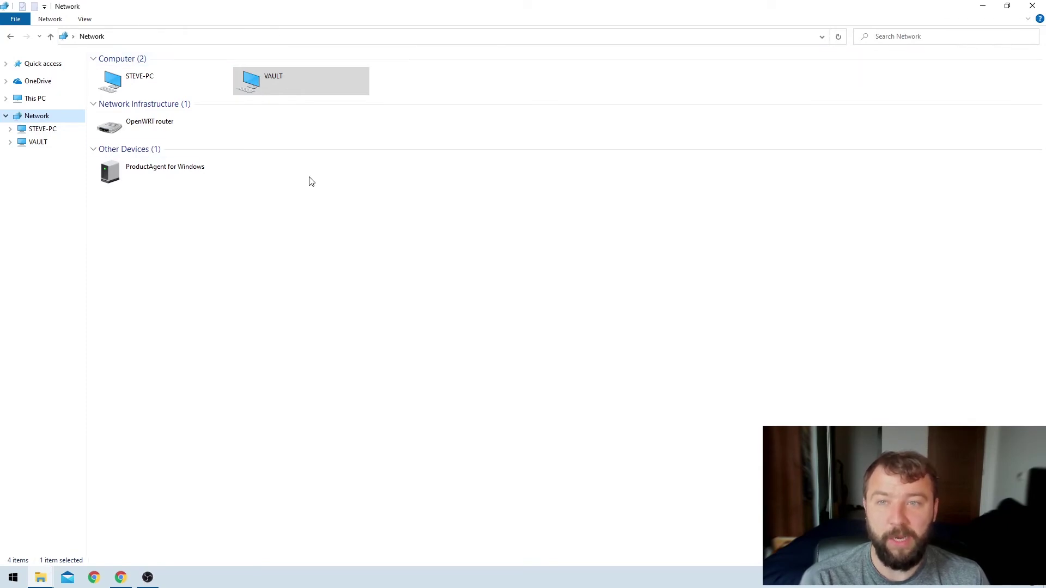
double_click(288, 87)
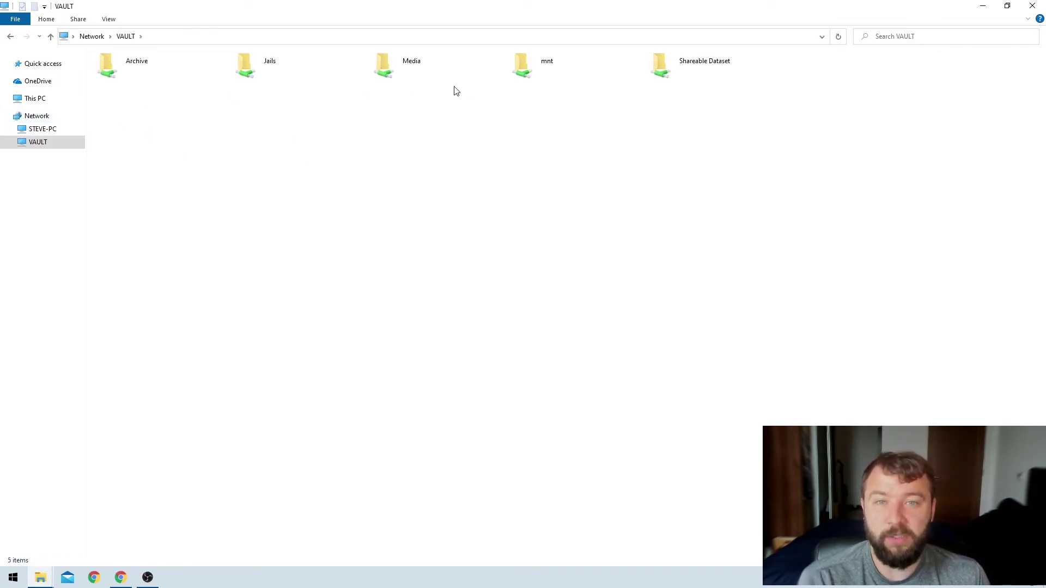
click(680, 76)
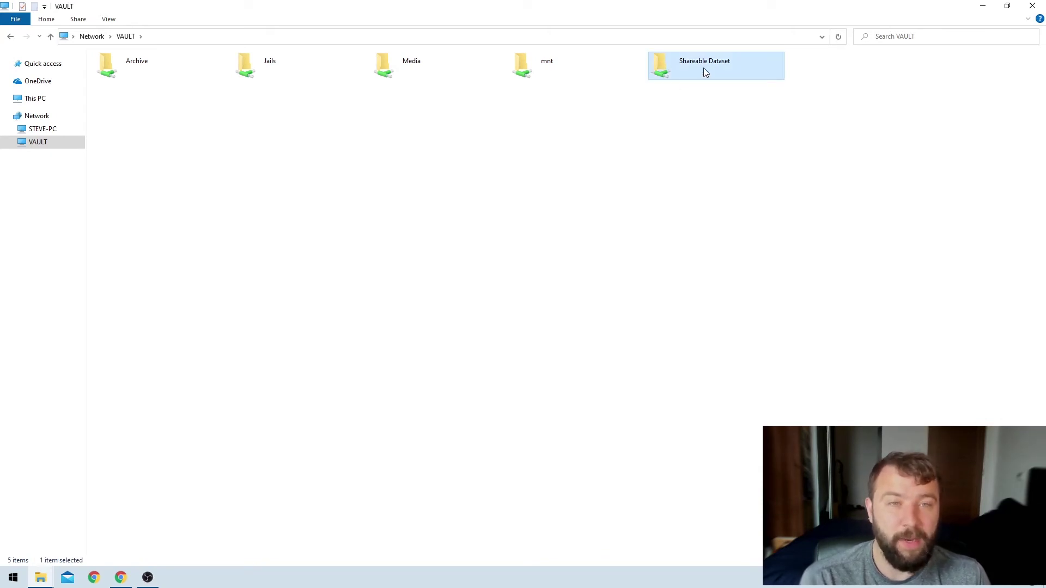
right_click(704, 72)
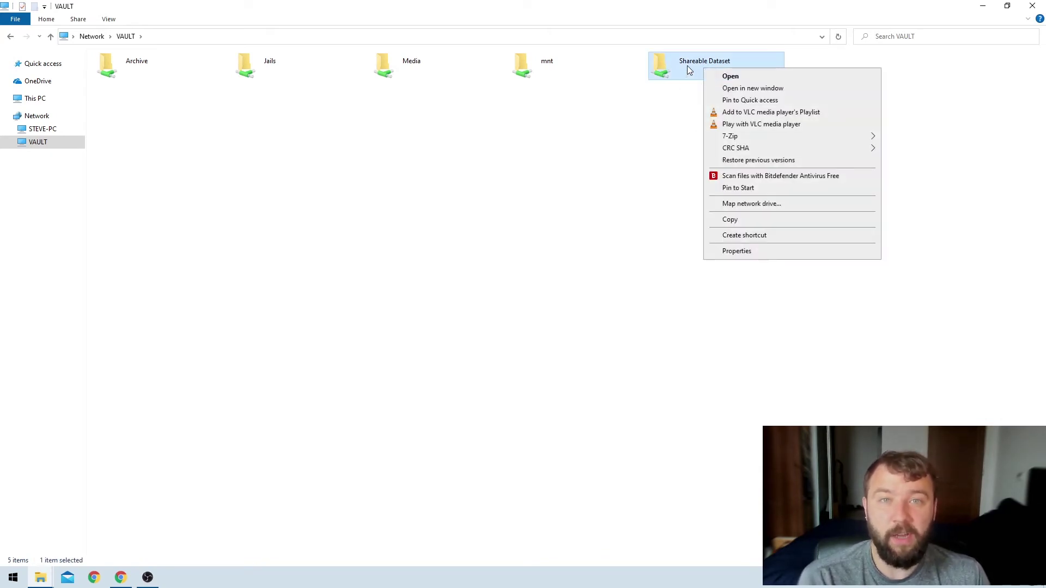
Map Shareable Dataset as a network drive, keeping Z: as the drive letter
click(767, 211)
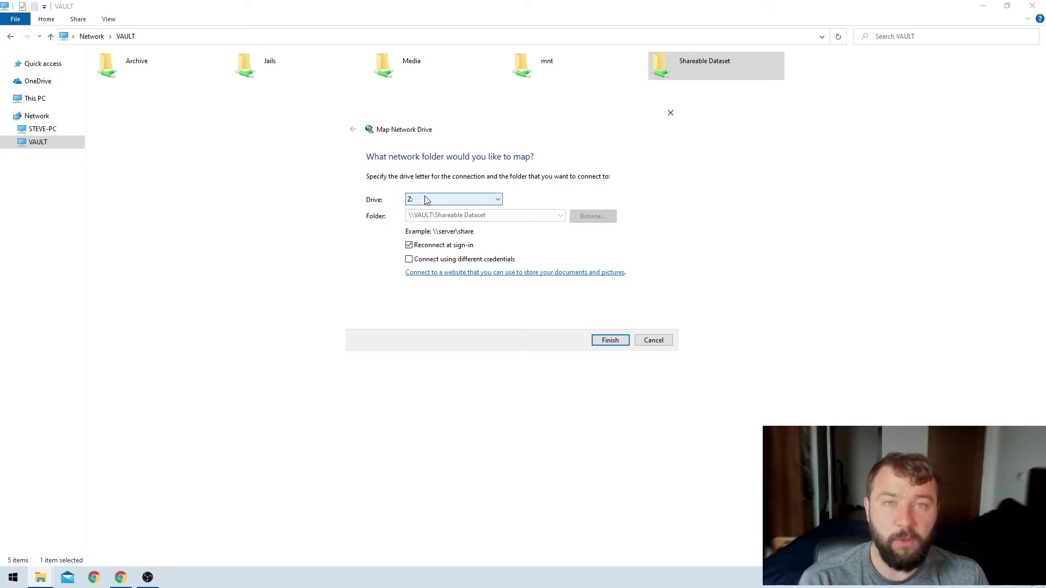
click(427, 199)
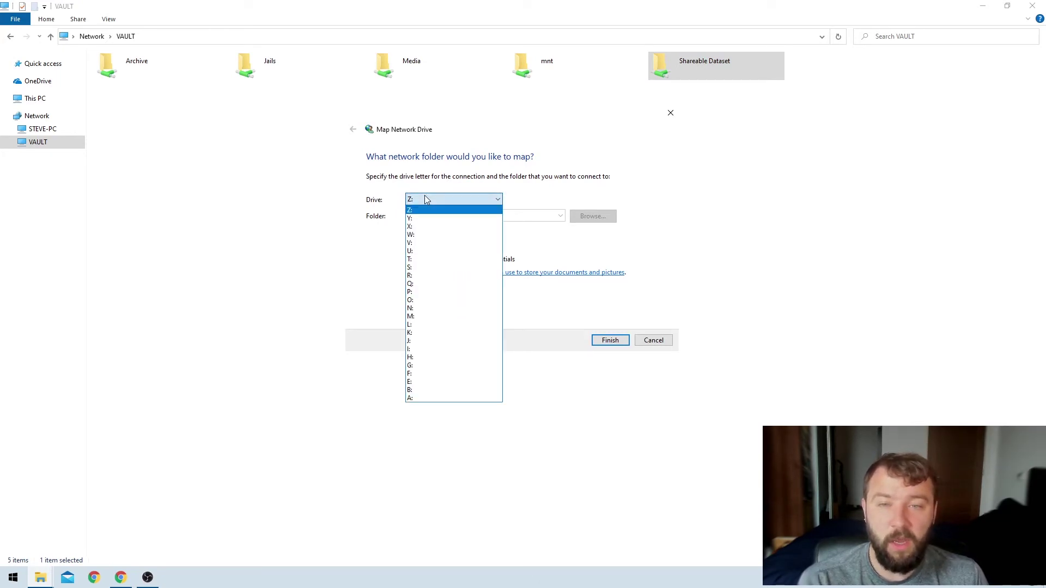
click(455, 200)
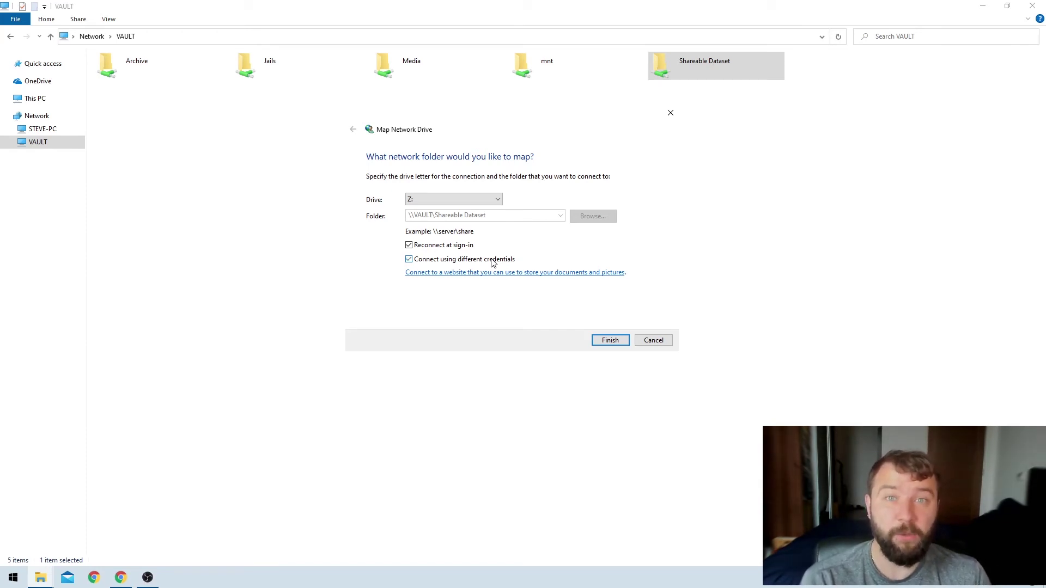
Finish mapping Z: and sign in with the account password, with Remember my credentials ticked
click(622, 341)
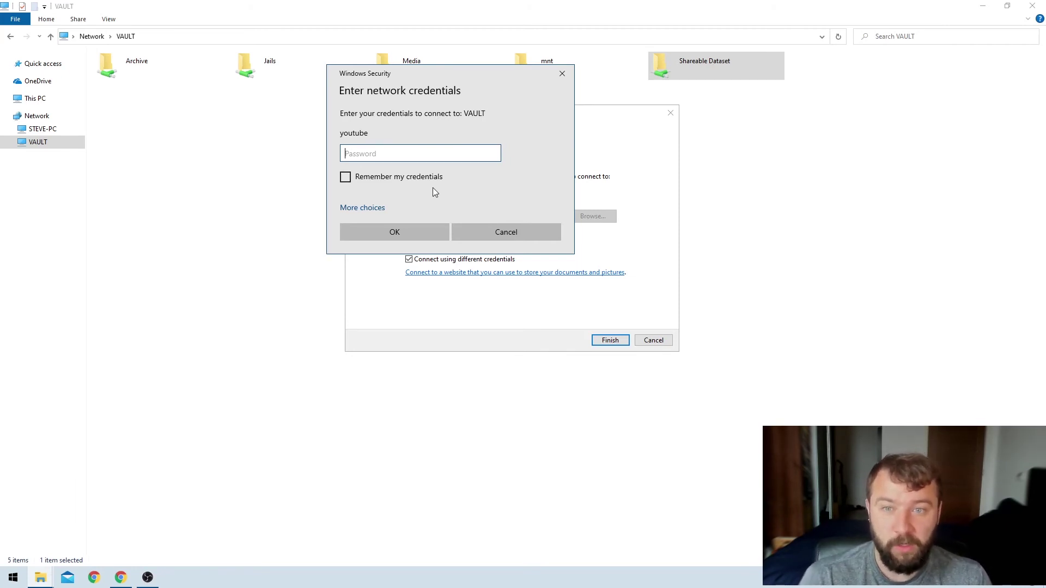
click(376, 210)
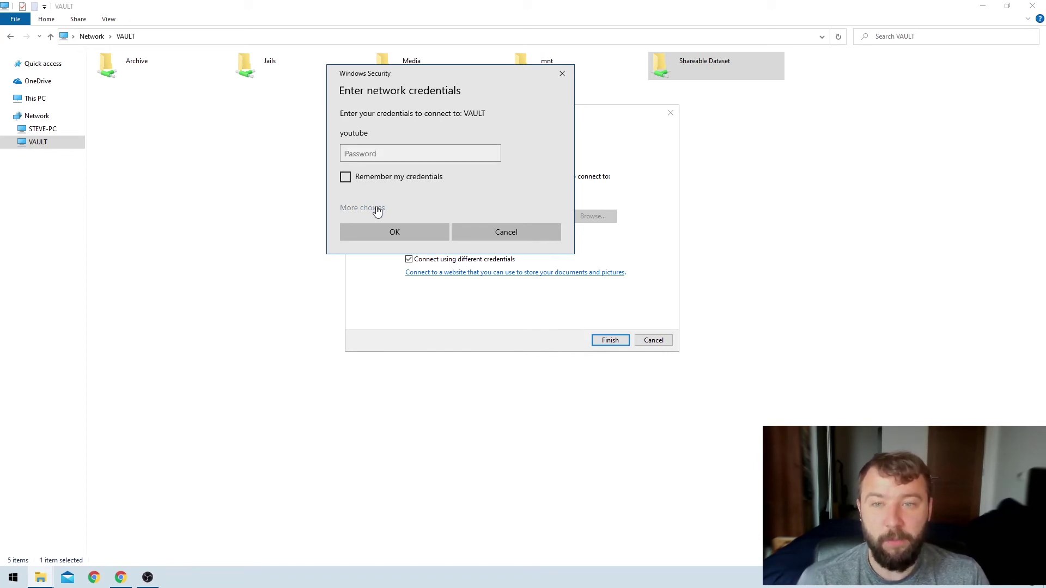
click(372, 154)
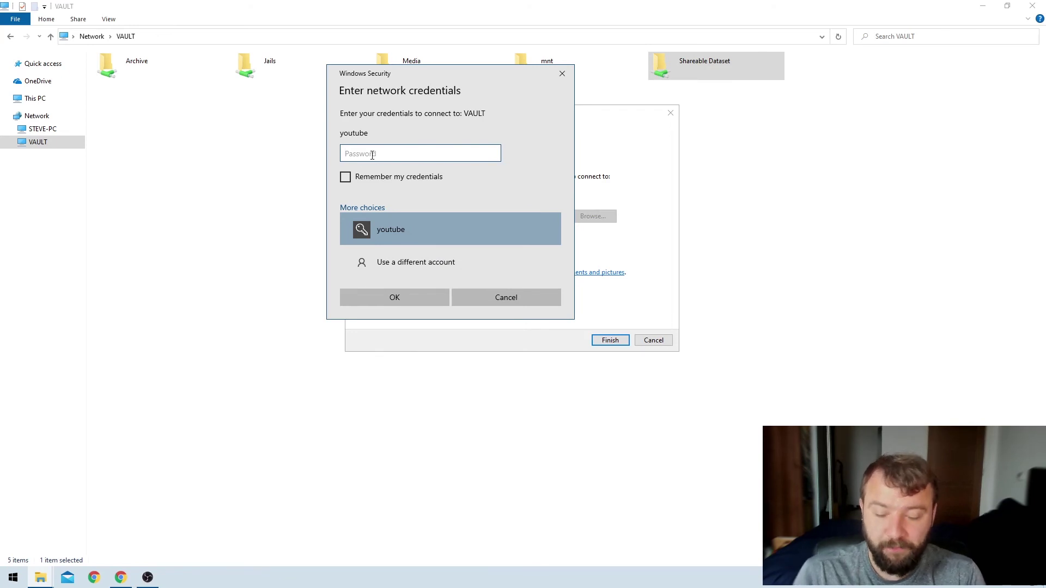
text(**********)
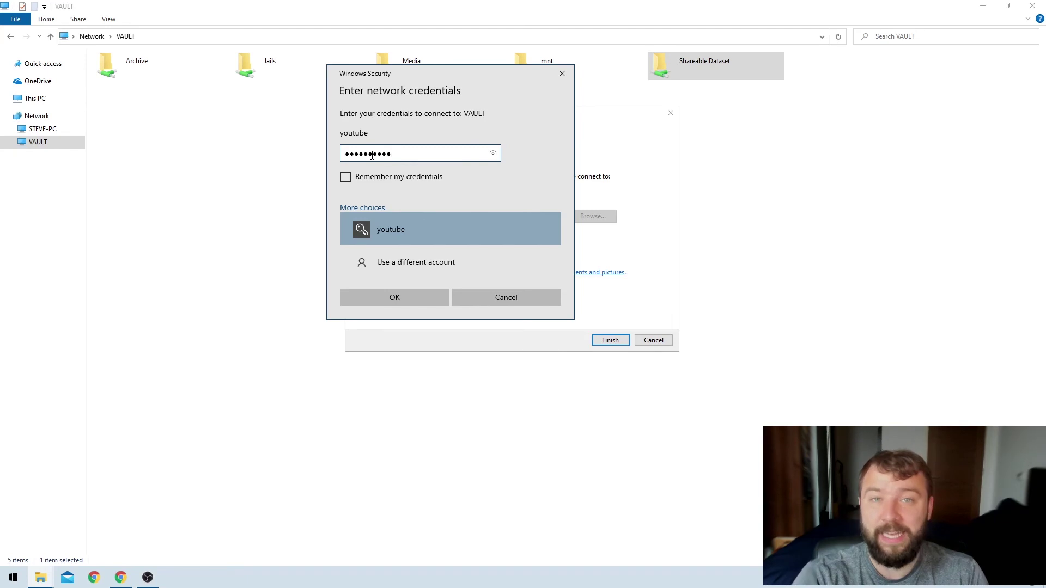
click(345, 176)
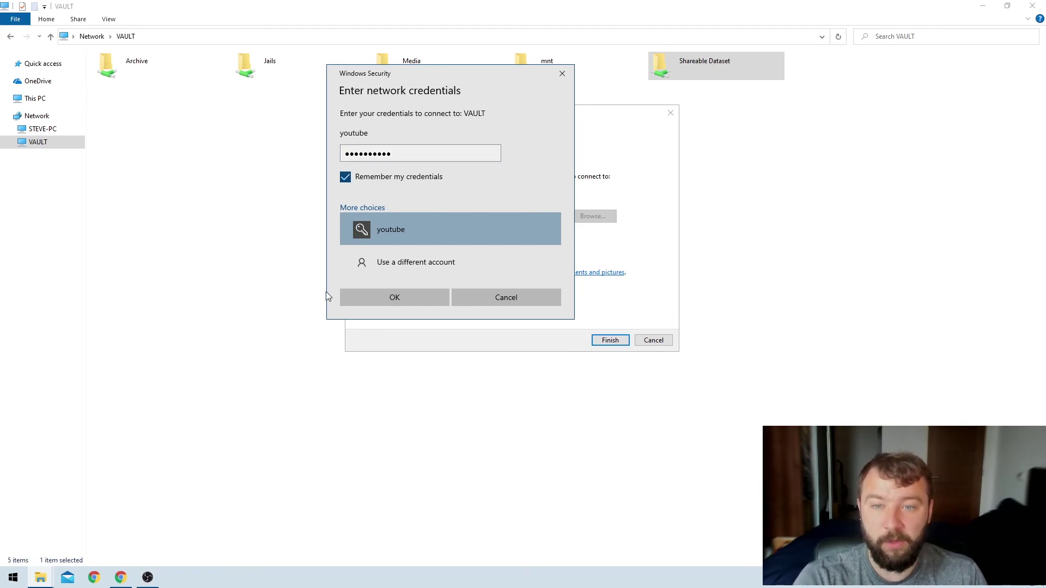
click(394, 298)
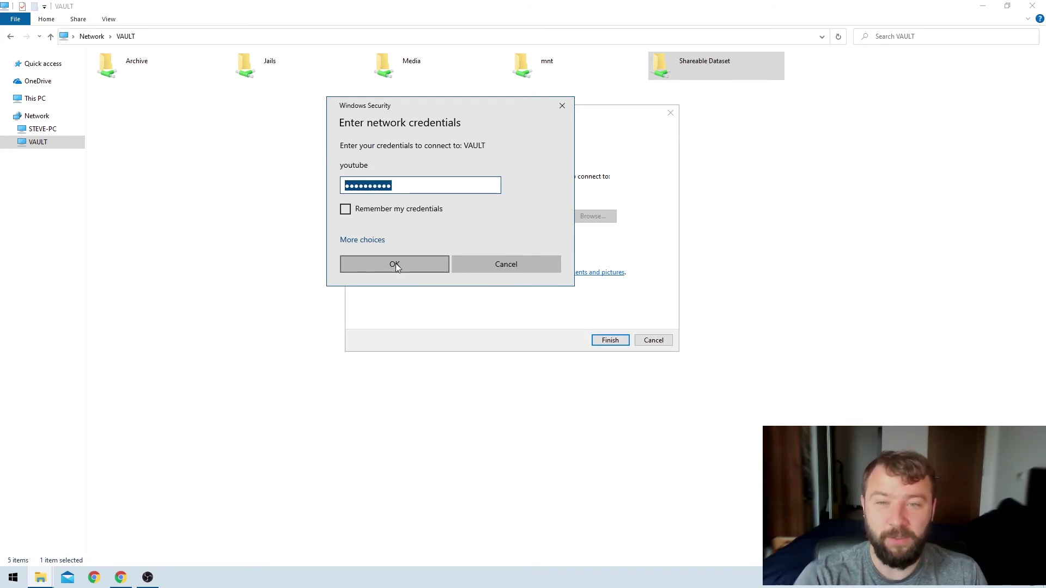
click(345, 209)
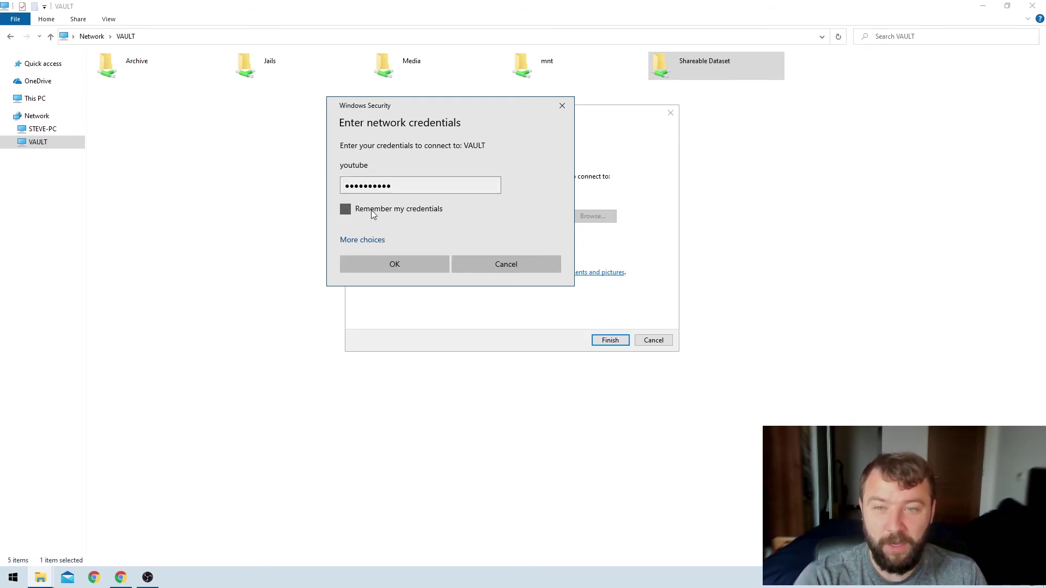
click(400, 266)
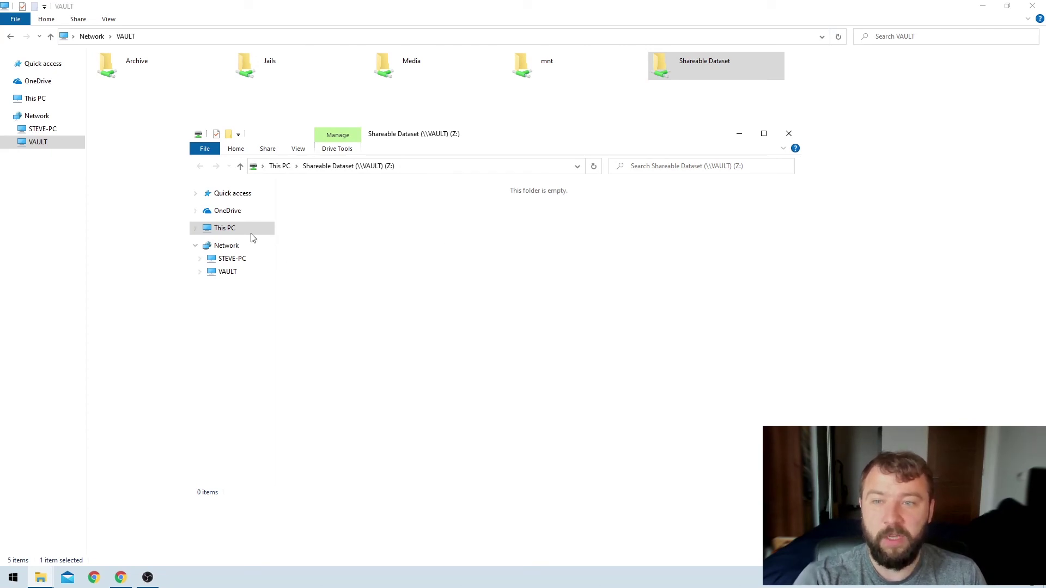
Open the Shareable Dataset (Z:) drive from This PC, maximized, and drag the Subscribe! file onto it
click(231, 231)
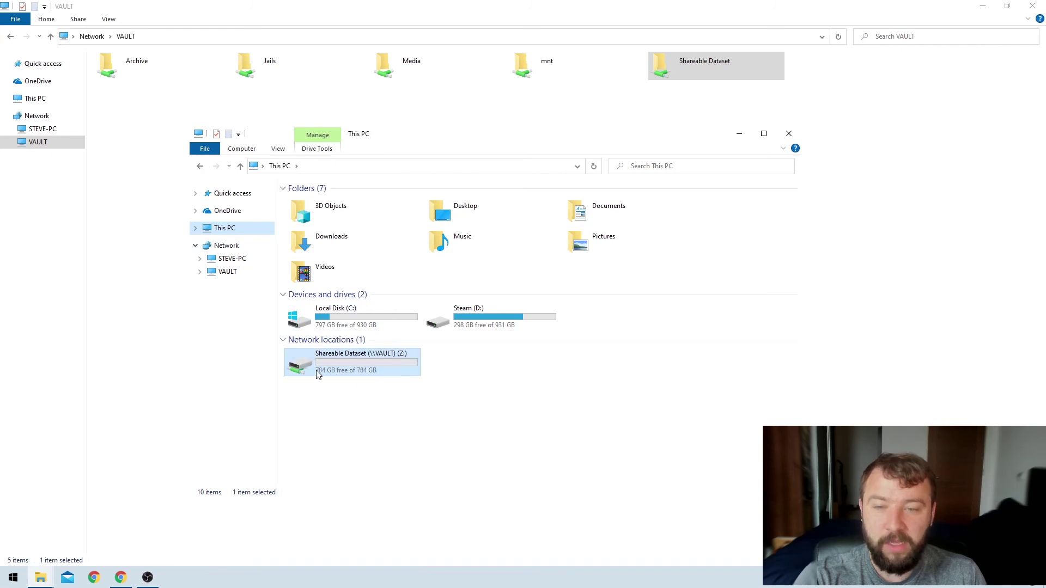
double_click(363, 365)
double_click(509, 139)
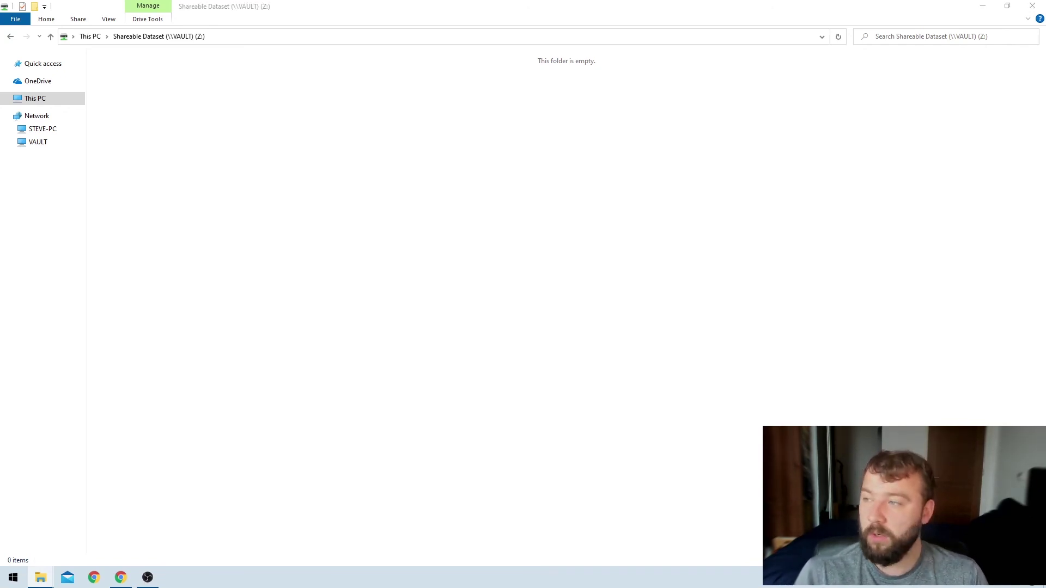
drag(0, 185, 270, 129)
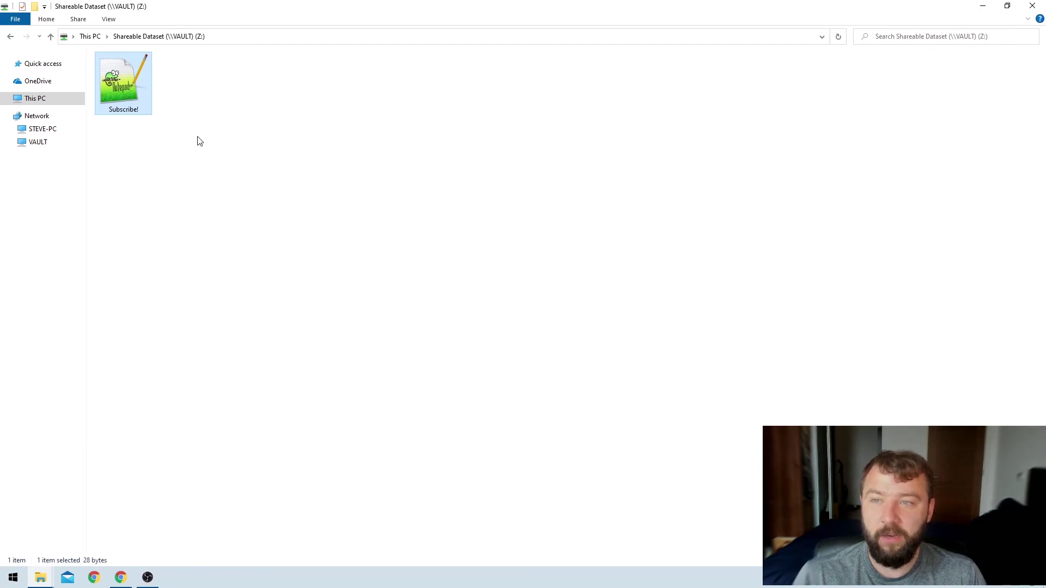
Add a 'Have a nice day!' line to Subscribe!.txt, save it, and reopen it to check
double_click(145, 95)
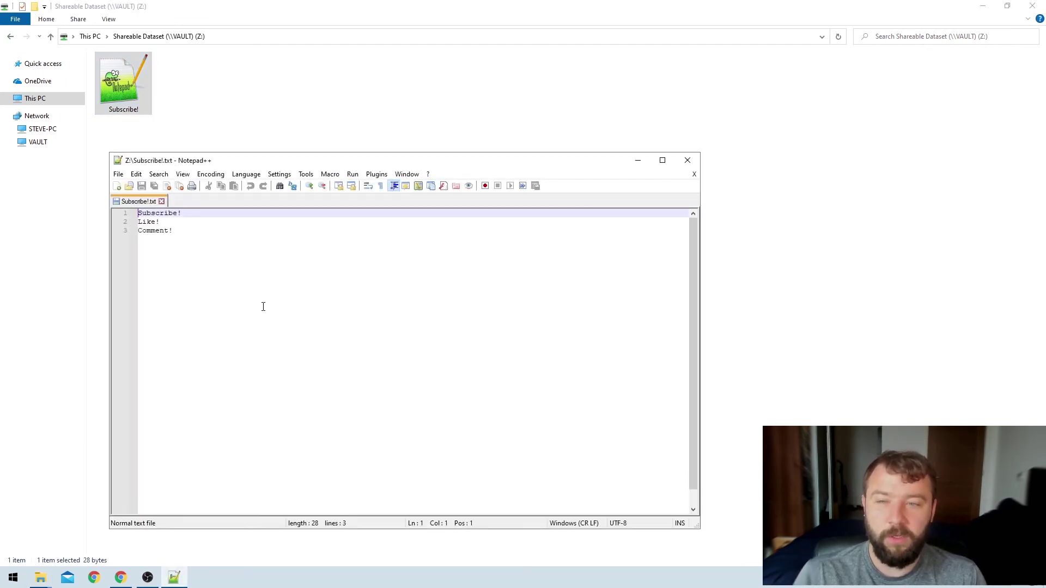
key(ctrl+End)
key(Return)
key(Return)
text(Have)
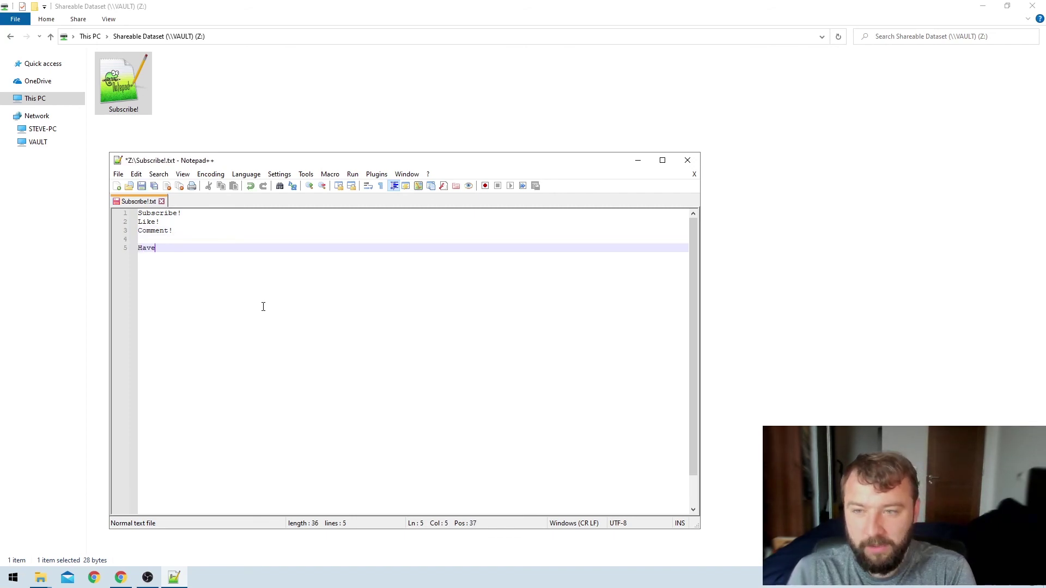
text( a nice day!)
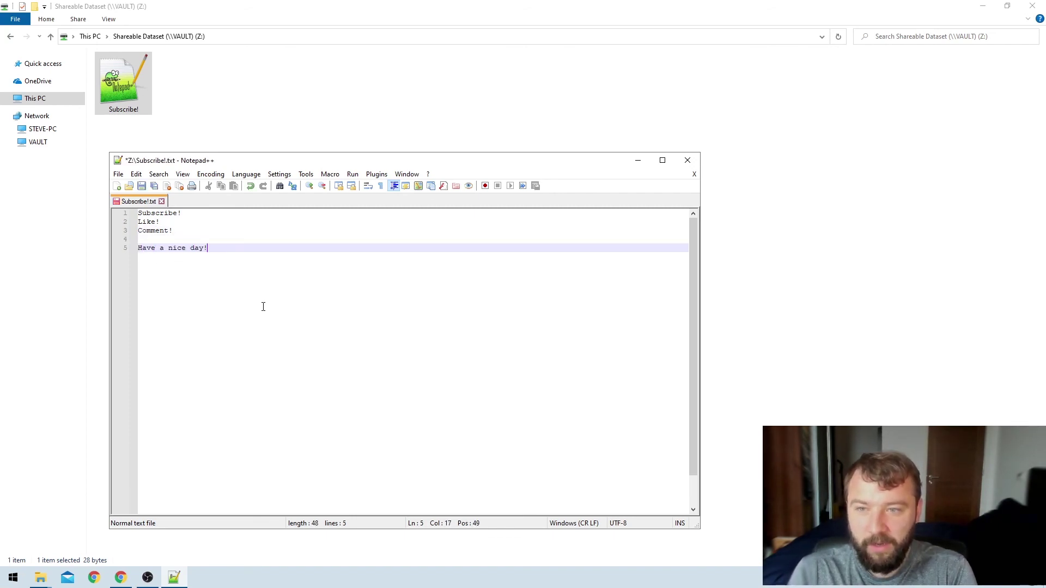
key(ctrl+s)
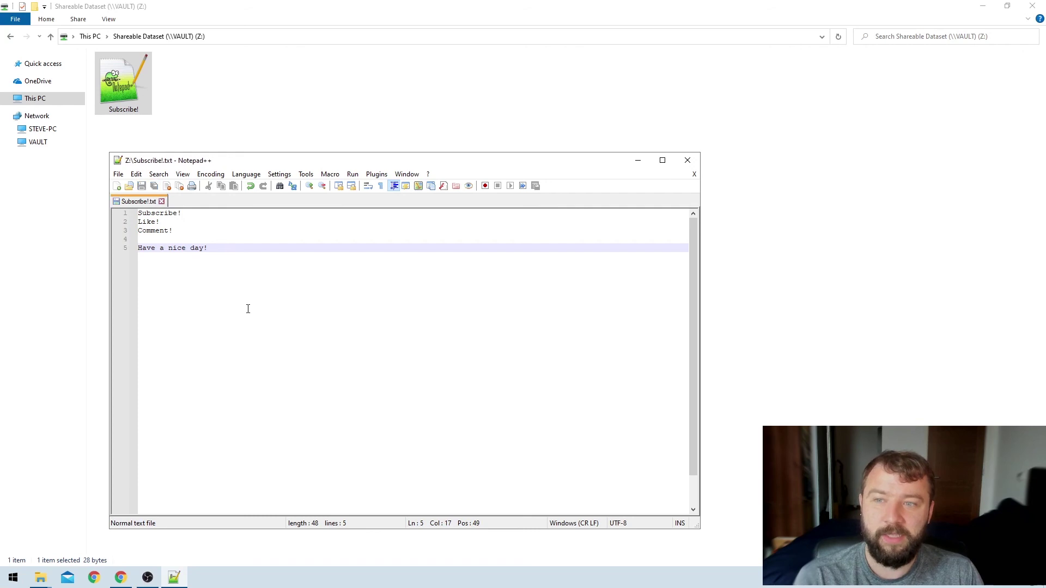
click(688, 161)
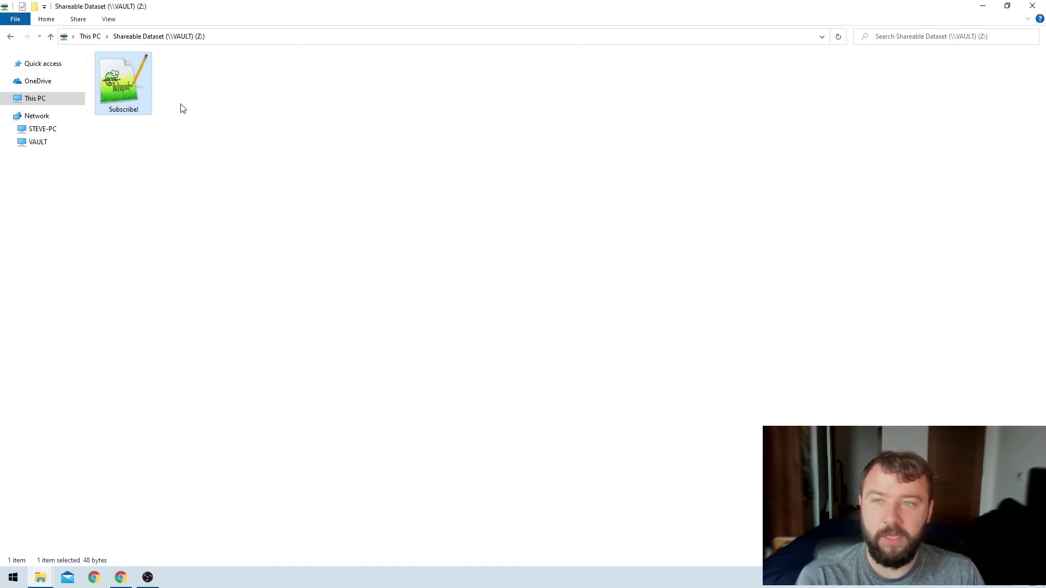
double_click(149, 104)
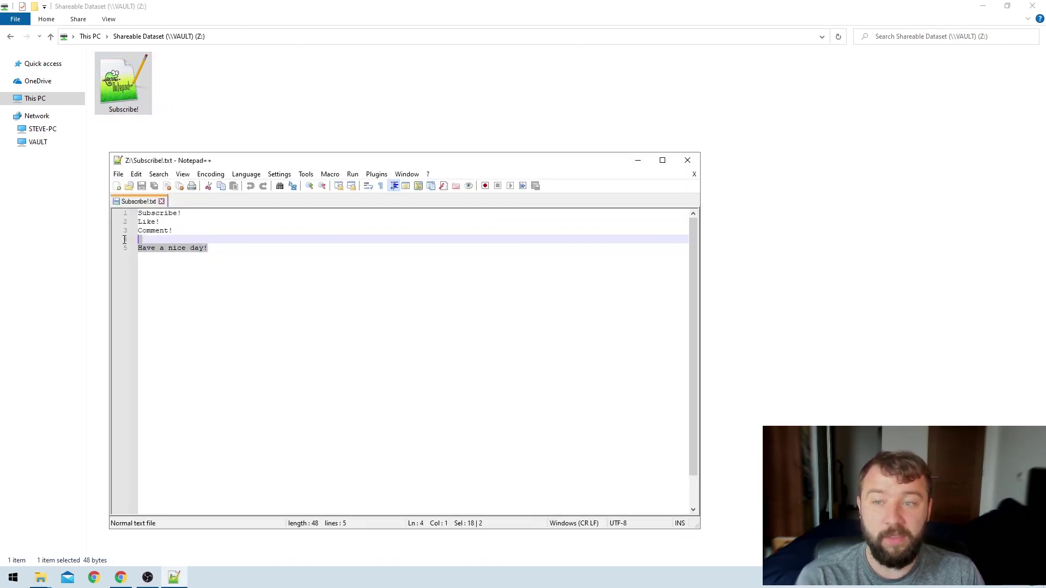